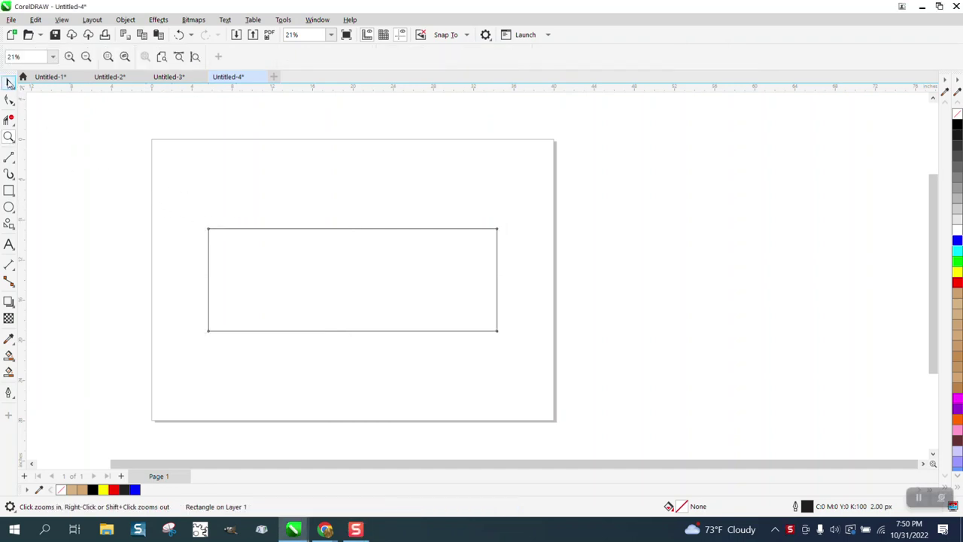
- Select the 28.712 × 10.203 inch rectangle on the page with the Pick tool
{"action": "left_click", "coordinate": [9, 82]}
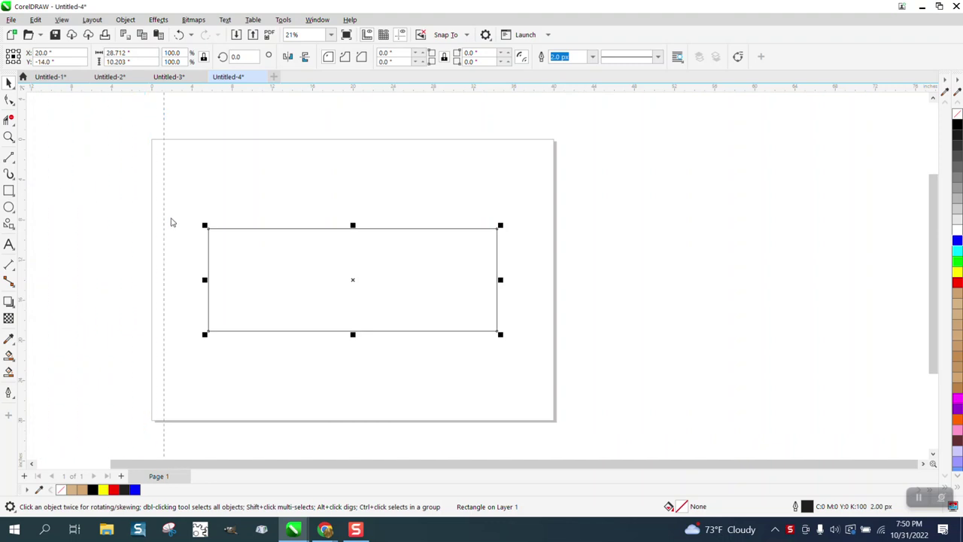
- Put guidelines on the rectangle's left and right edges, then duplicate the left guideline into offset copies with Ctrl+D
{"action": "left_click", "coordinate": [209, 230]}
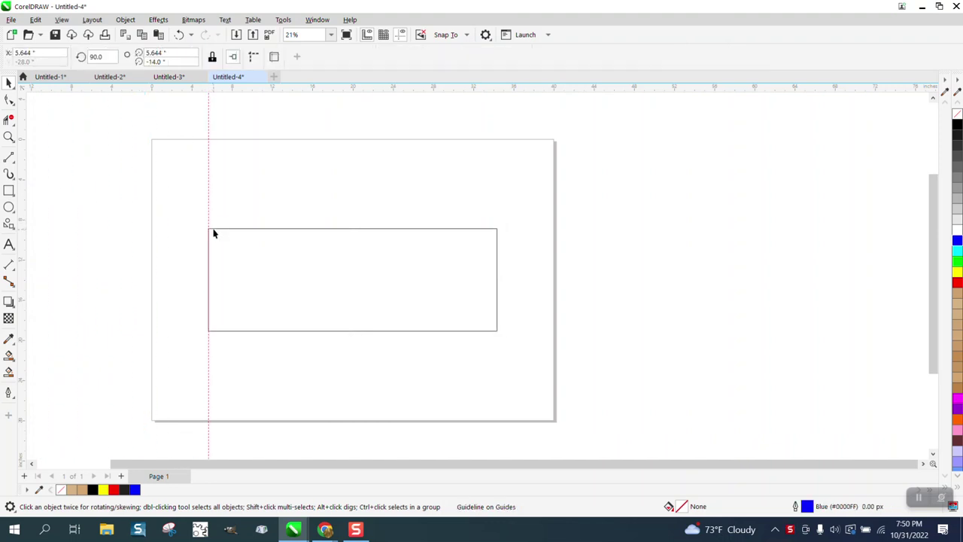
{"action": "left_click_drag", "start_coordinate": [21, 177], "coordinate": [497, 228]}
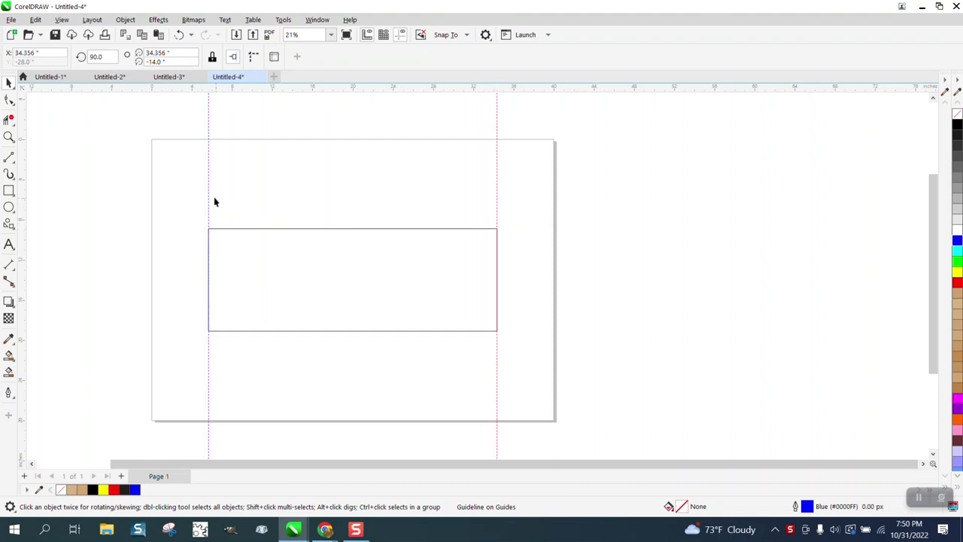
{"action": "left_click", "coordinate": [285, 130]}
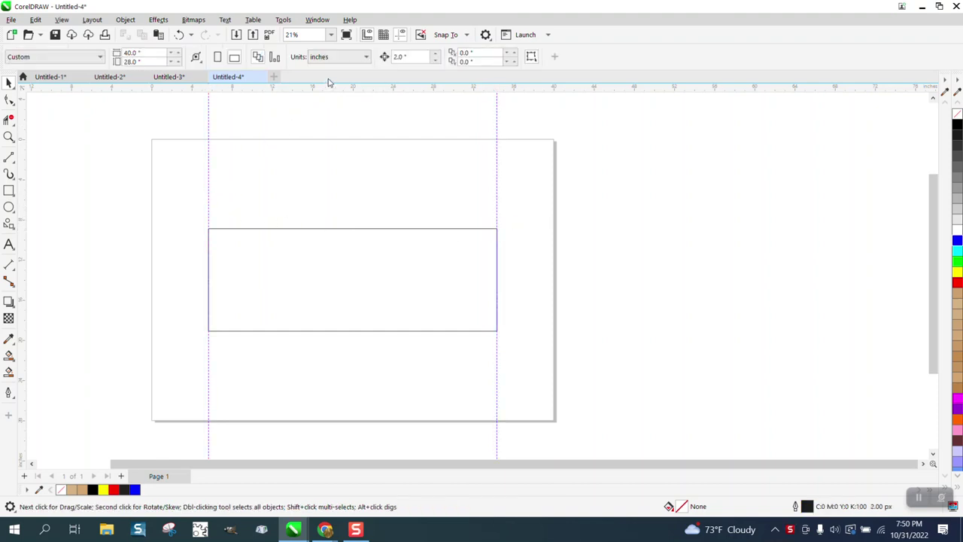
{"action": "left_click", "coordinate": [209, 135]}
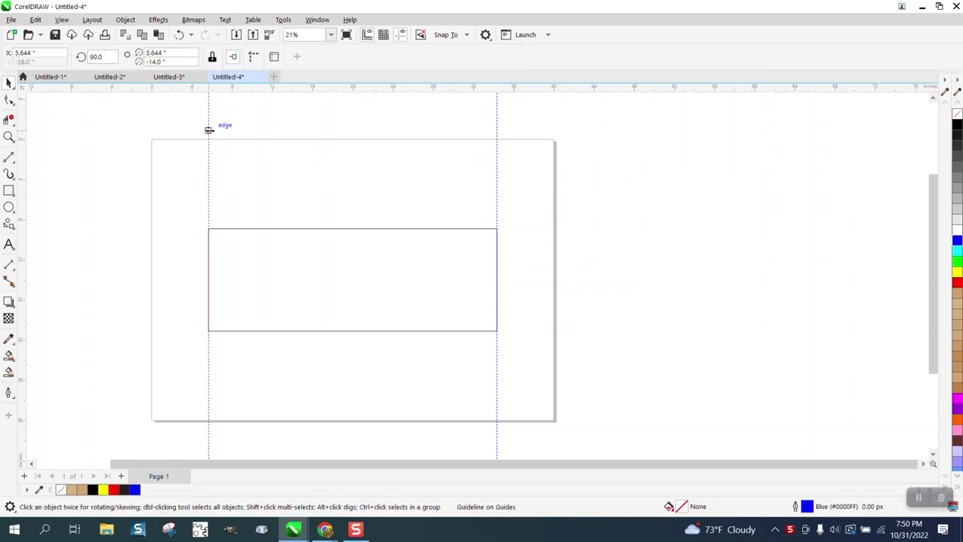
{"action": "key", "text": "ctrl+d"}
{"action": "key", "text": "ctrl+d"}
{"action": "key", "text": "ctrl+d"}
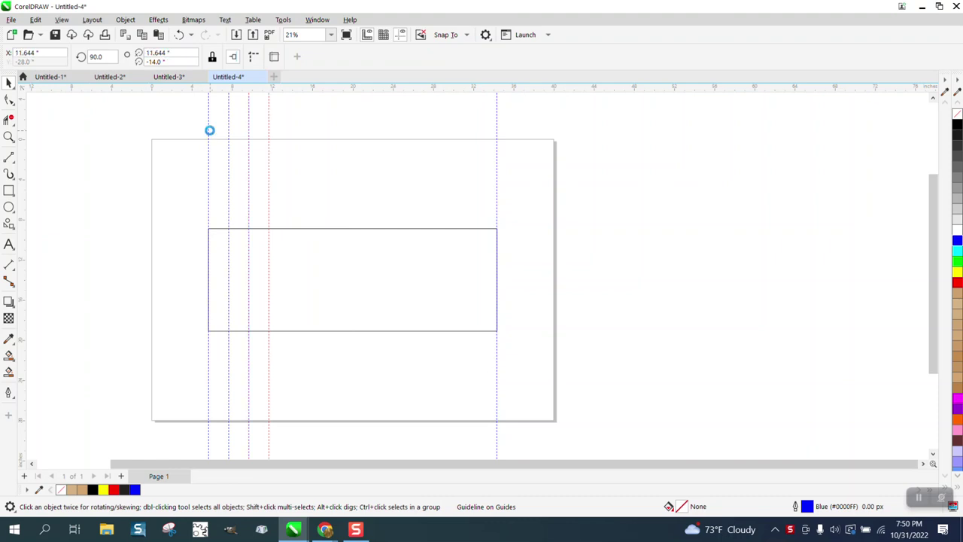
{"action": "key", "text": "ctrl+d"}
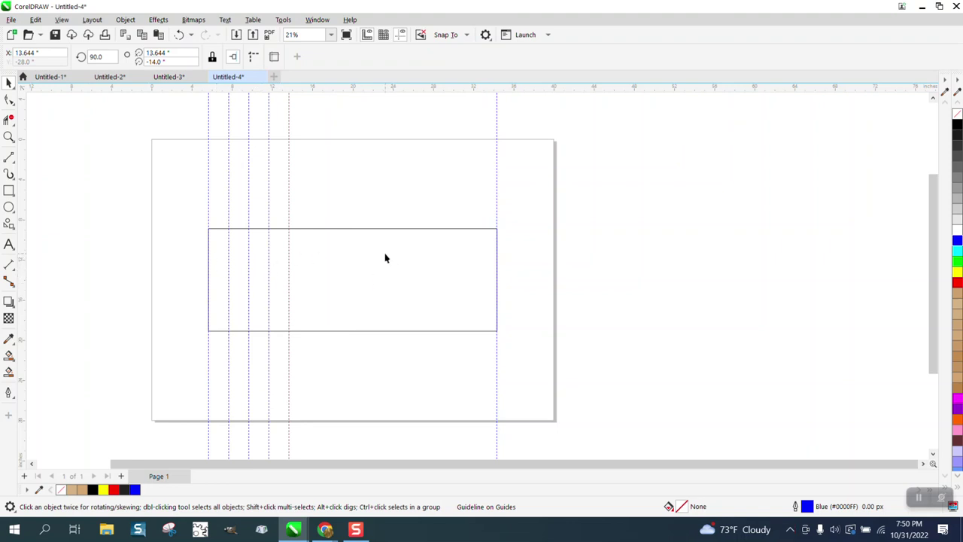
- Select all the guidelines with Edit > Select All > Guidelines
{"action": "left_click", "coordinate": [35, 19]}
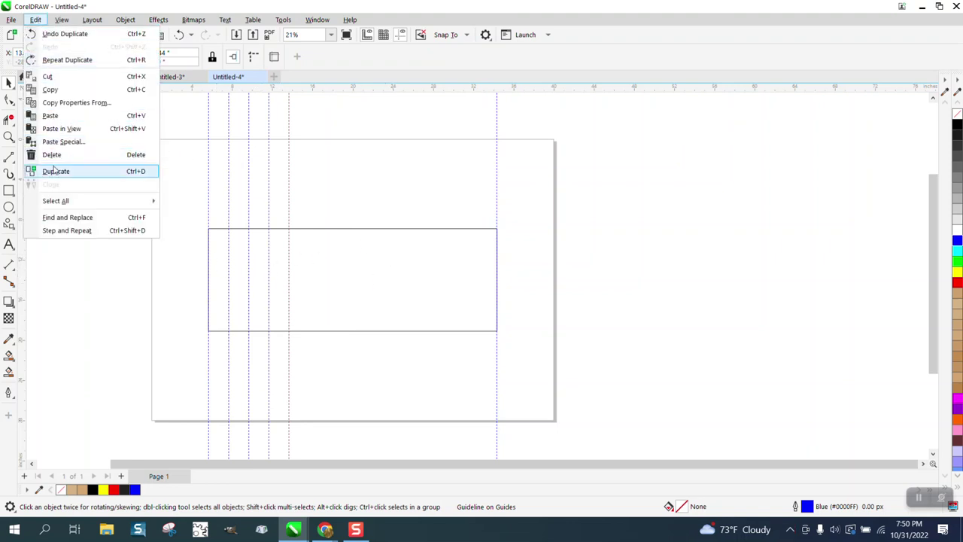
{"action": "mouse_move", "coordinate": [79, 202]}
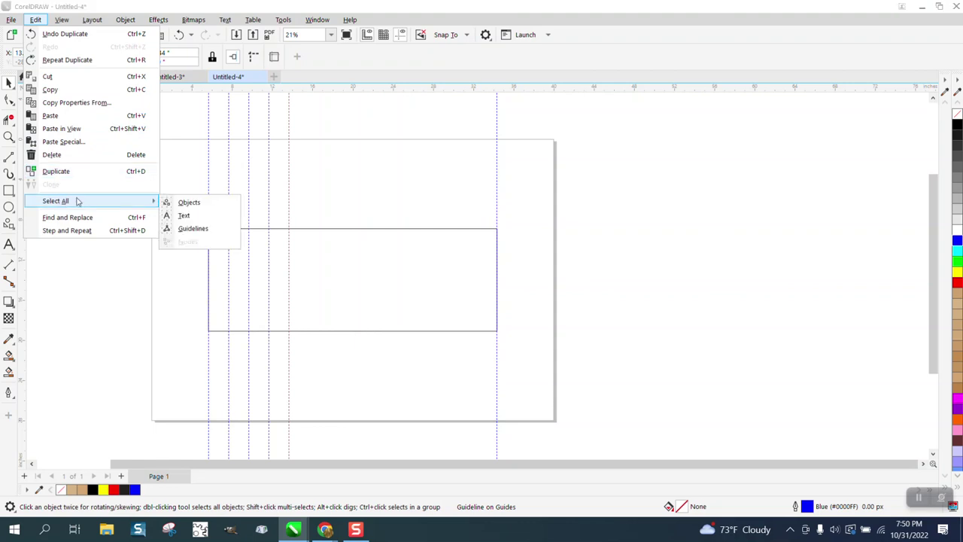
{"action": "left_click", "coordinate": [193, 228]}
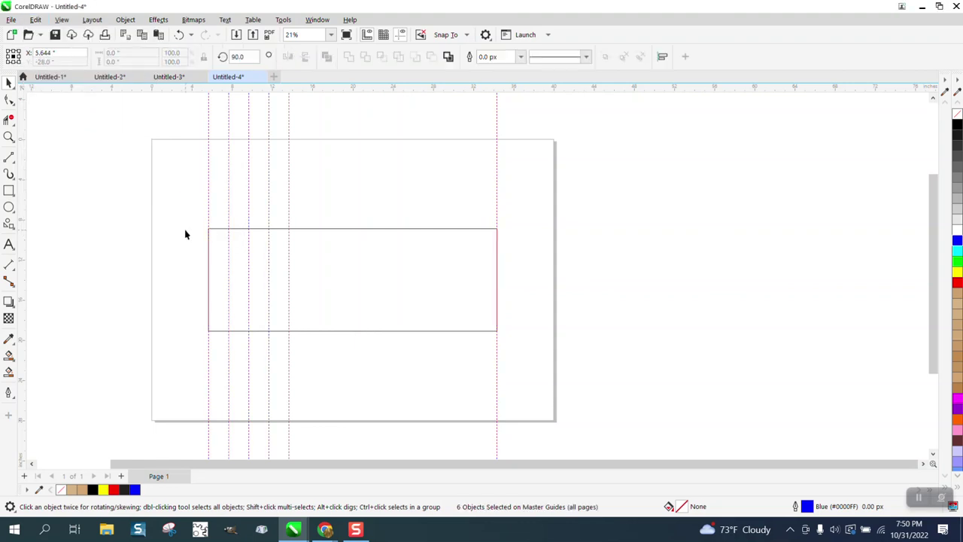
- Distribute the guidelines evenly by their centres using the Align and Distribute docker
{"action": "left_click", "coordinate": [316, 20]}
{"action": "mouse_move", "coordinate": [337, 178]}
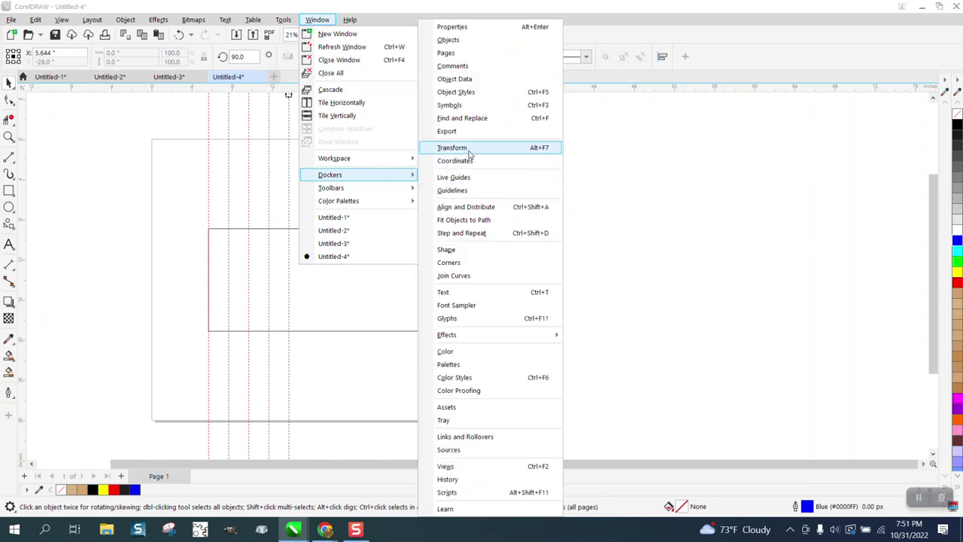
{"action": "left_click", "coordinate": [473, 210]}
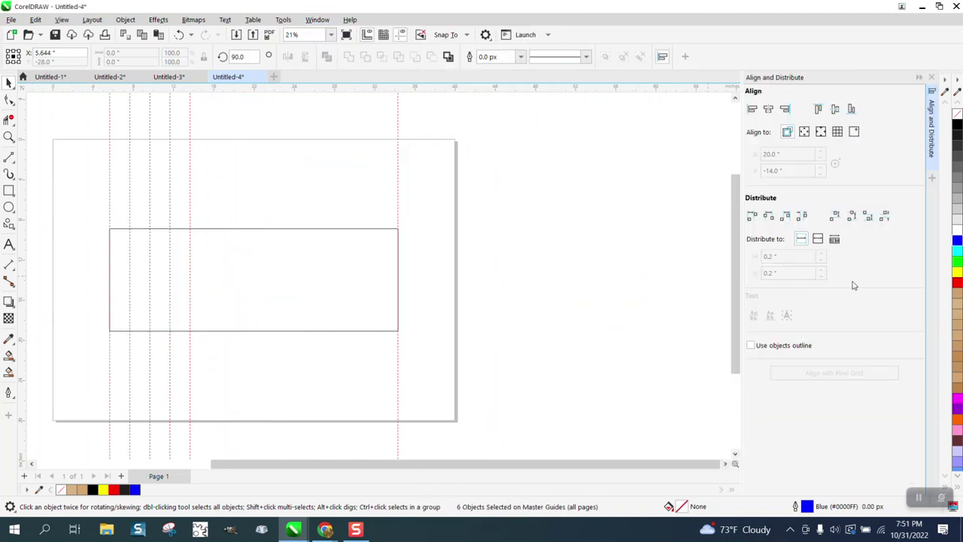
{"action": "left_click", "coordinate": [768, 217]}
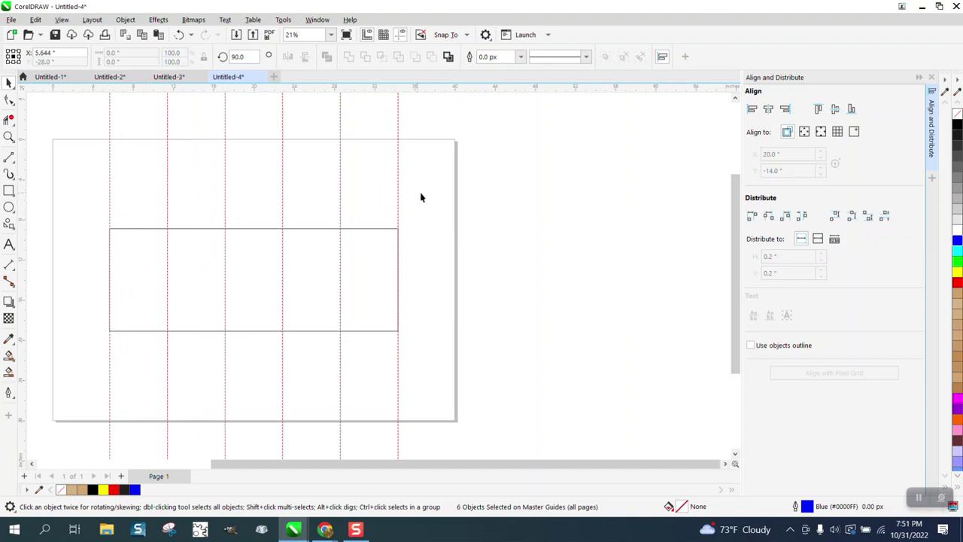
- Zoom in and add a parallel dimension of about 4.69" between the two leftmost guidelines
{"action": "left_click", "coordinate": [9, 136]}
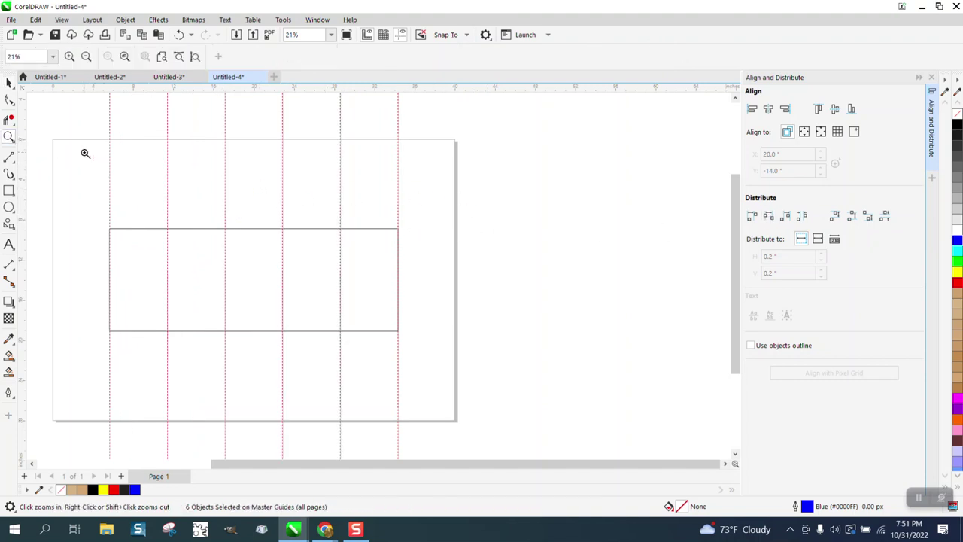
{"action": "left_click_drag", "start_coordinate": [86, 153], "coordinate": [570, 305]}
{"action": "scroll", "coordinate": [570, 306], "scroll_direction": "down", "scroll_amount": 3}
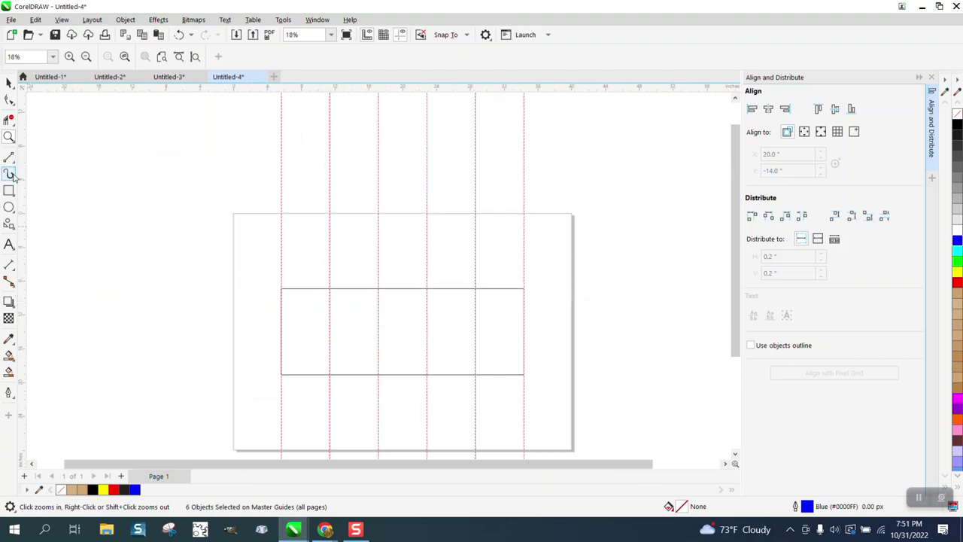
{"action": "left_click_drag", "start_coordinate": [210, 188], "coordinate": [494, 355]}
{"action": "left_click", "coordinate": [10, 266]}
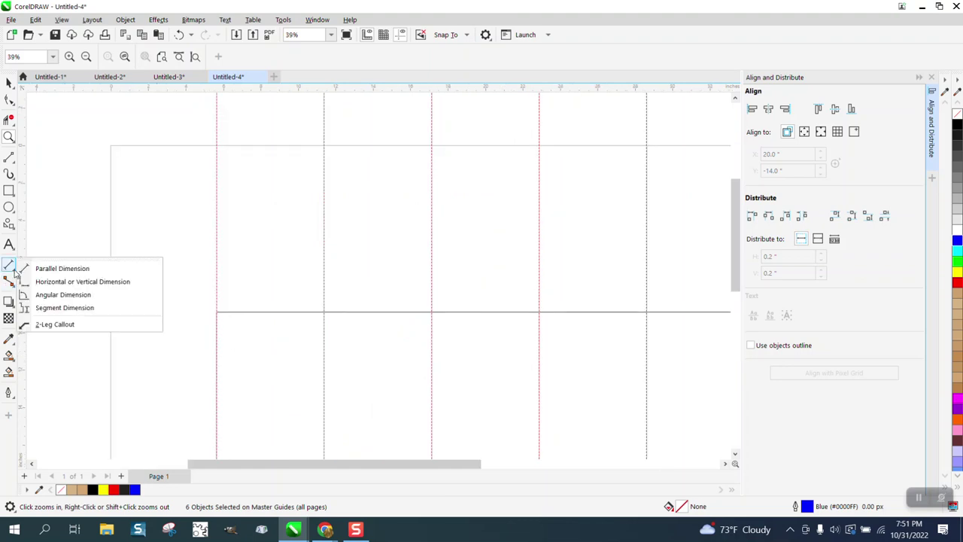
{"action": "left_click", "coordinate": [59, 269]}
{"action": "left_click_drag", "start_coordinate": [217, 166], "coordinate": [324, 167]}
{"action": "left_click", "coordinate": [326, 187]}
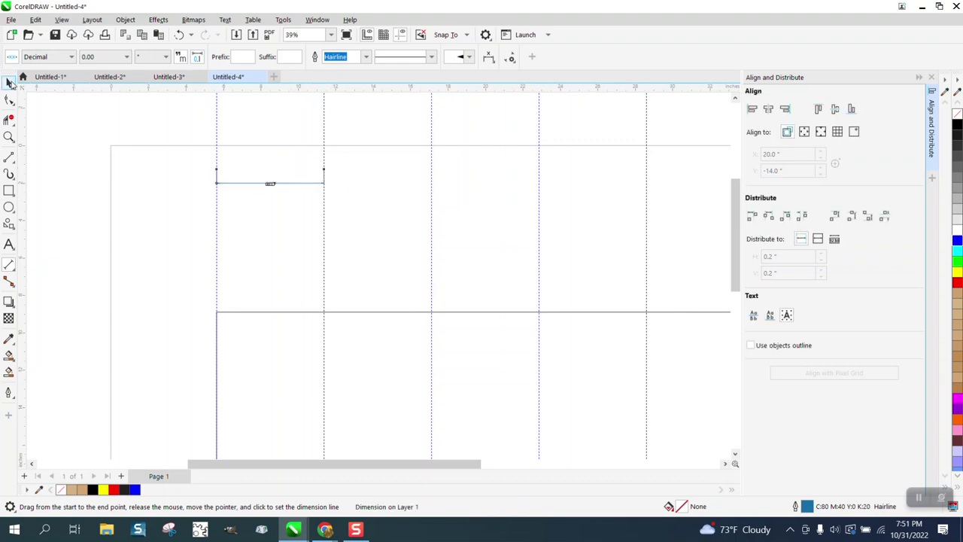
{"action": "left_click", "coordinate": [9, 83]}
{"action": "left_click", "coordinate": [251, 156]}
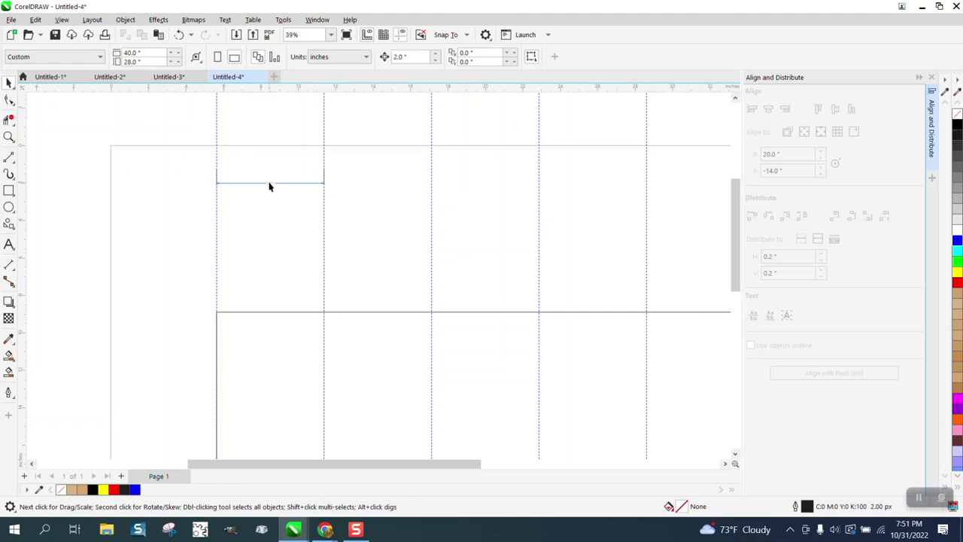
- Set the document's default text size to 150 pt for dimension and paragraph text
{"action": "left_click", "coordinate": [9, 244]}
{"action": "left_click", "coordinate": [478, 57]}
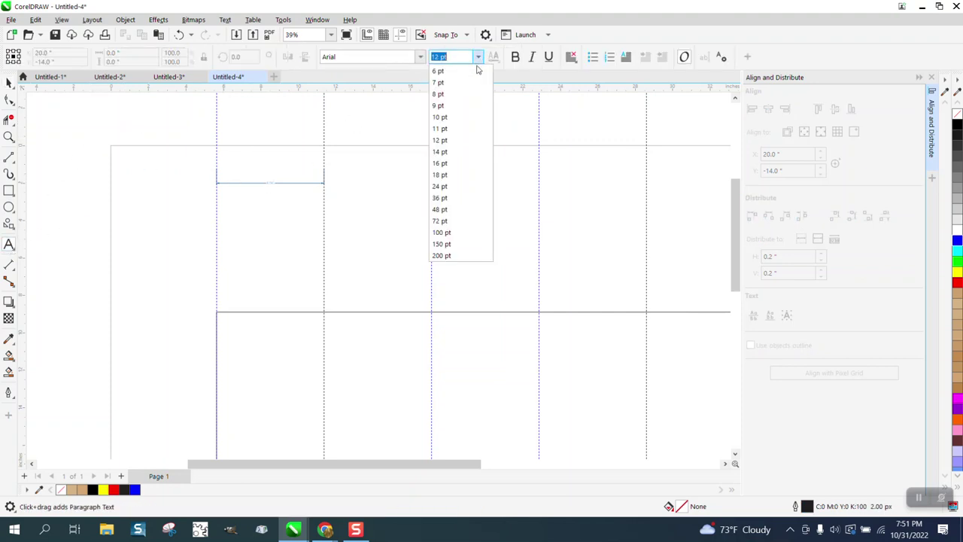
{"action": "left_click", "coordinate": [448, 245]}
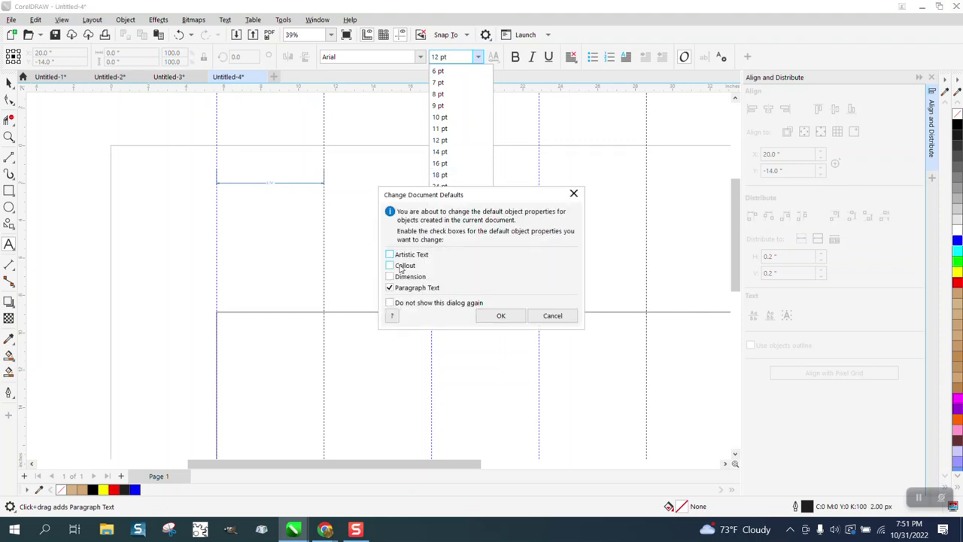
{"action": "left_click", "coordinate": [501, 316]}
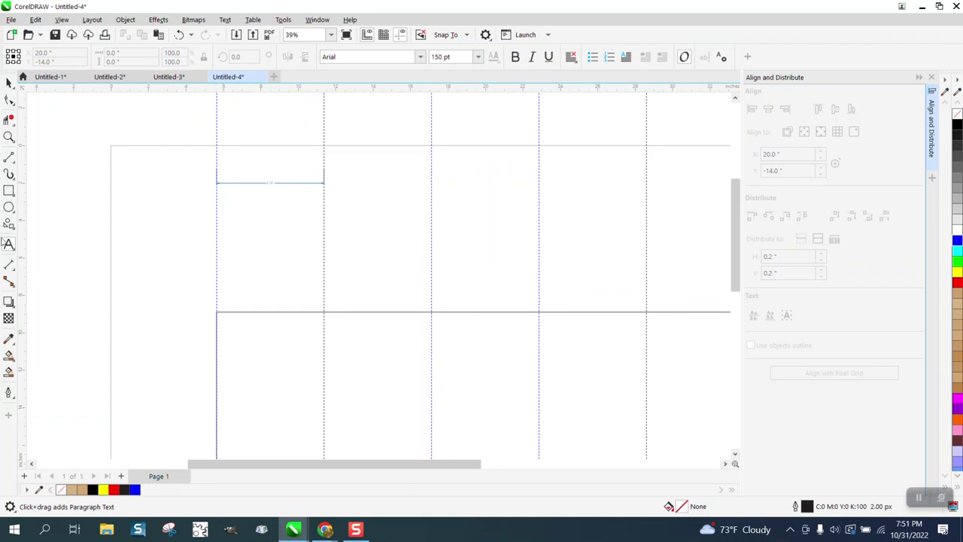
- Add three 5.74" parallel dimensions across the first three gaps between guidelines
{"action": "left_click", "coordinate": [8, 266]}
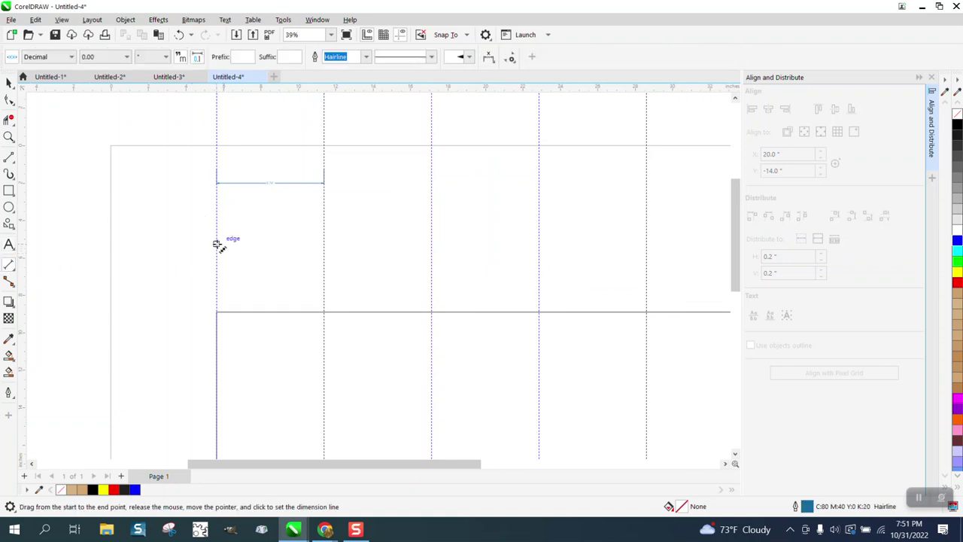
{"action": "left_click_drag", "start_coordinate": [217, 245], "coordinate": [323, 245]}
{"action": "left_click", "coordinate": [320, 227]}
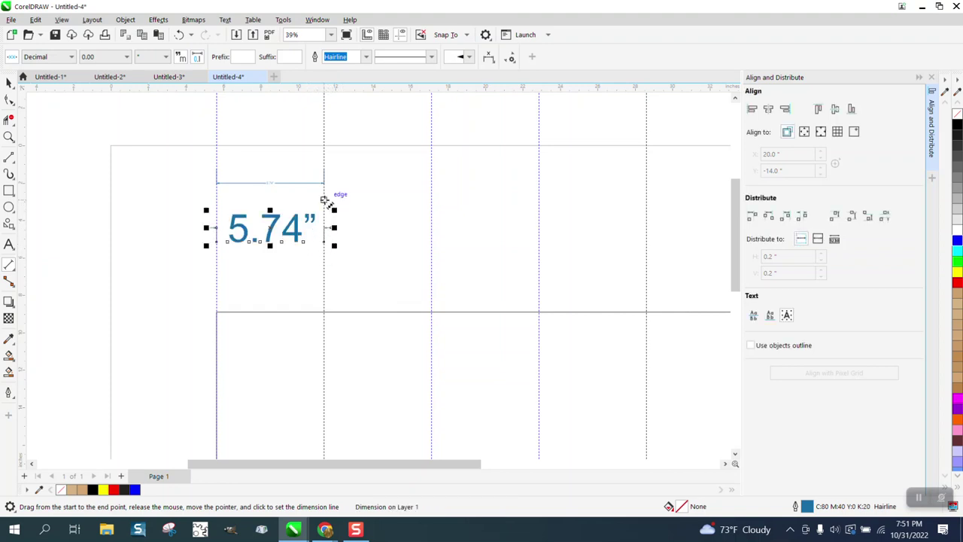
{"action": "left_click_drag", "start_coordinate": [324, 199], "coordinate": [431, 200]}
{"action": "left_click", "coordinate": [432, 186]}
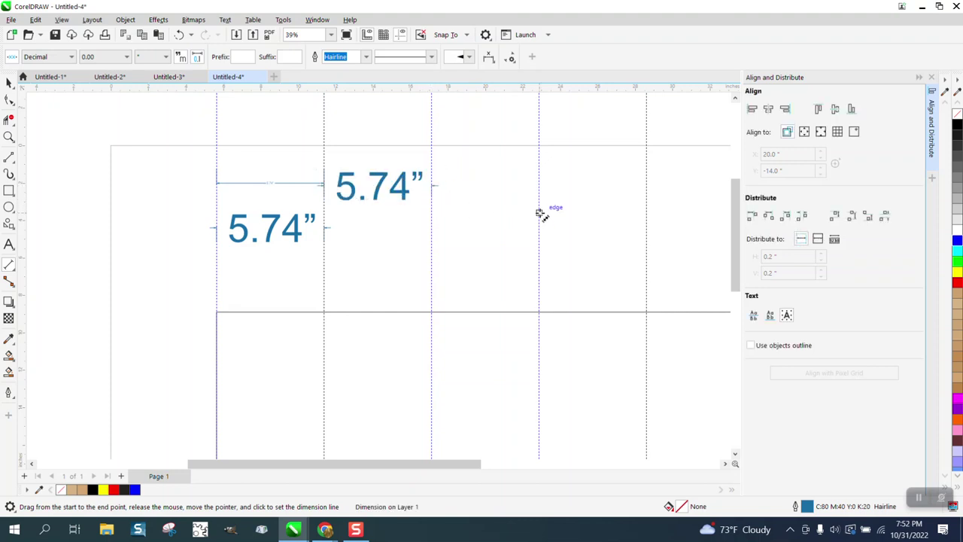
{"action": "left_click_drag", "start_coordinate": [540, 213], "coordinate": [432, 216]}
{"action": "left_click", "coordinate": [432, 226]}
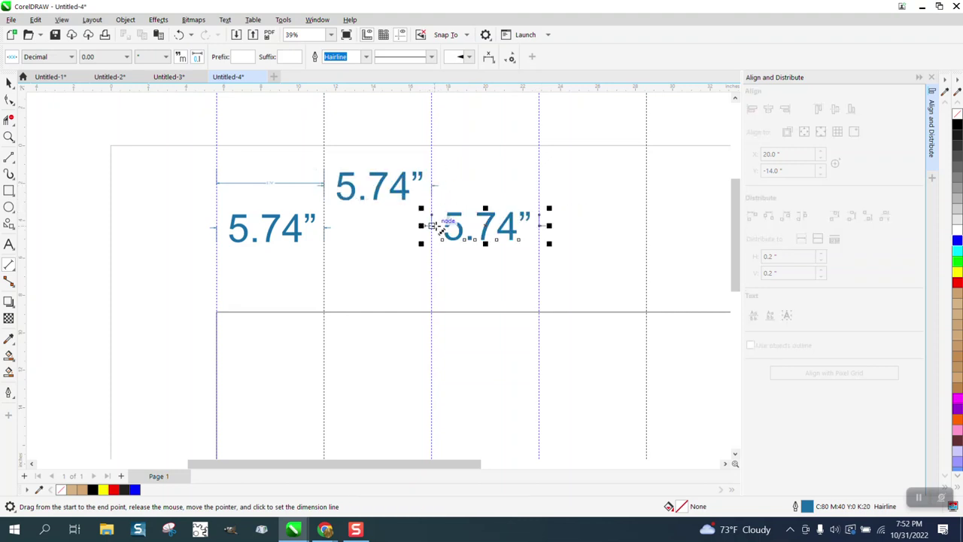
- Marquee-select the three 5.74" dimensions above the rectangle and delete them
{"action": "scroll", "coordinate": [273, 210], "scroll_direction": "down", "scroll_amount": 5}
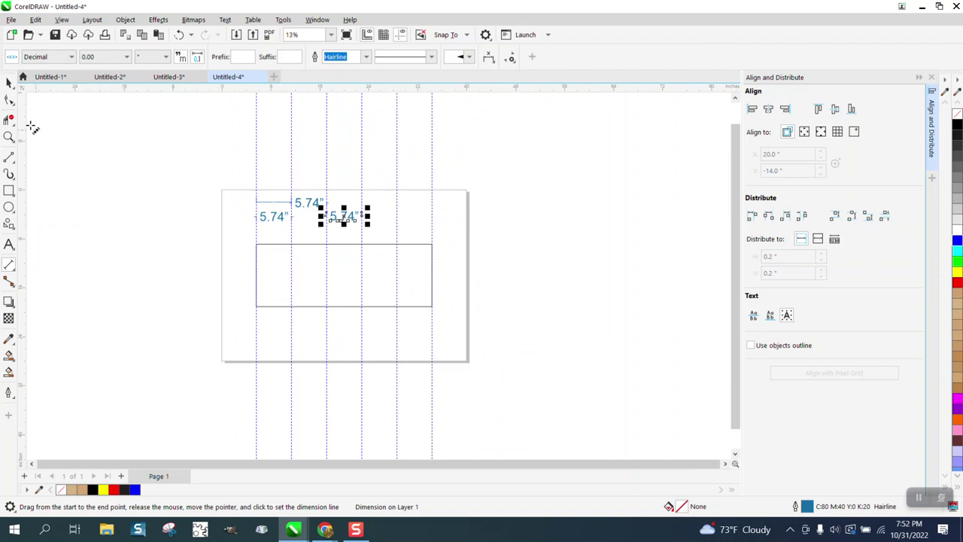
{"action": "left_click", "coordinate": [9, 83]}
{"action": "left_click", "coordinate": [176, 125]}
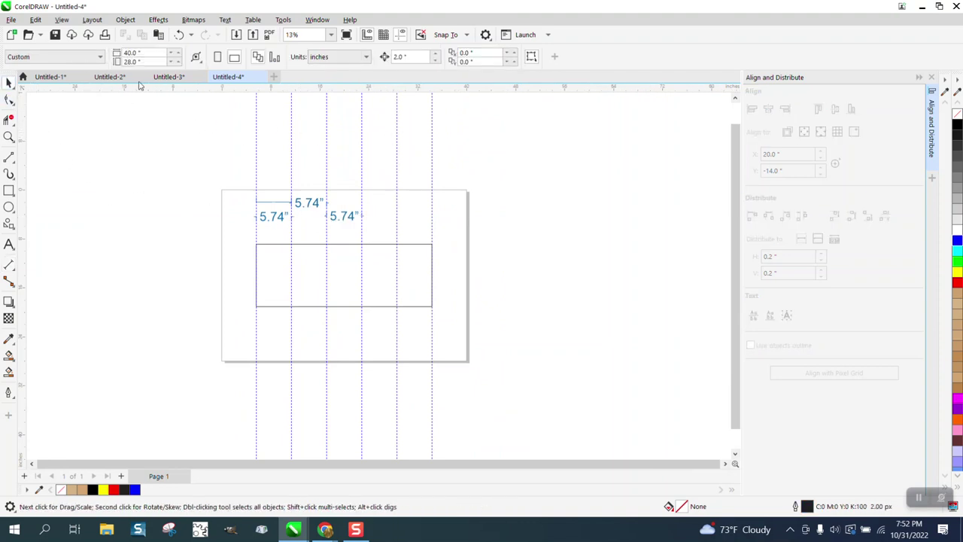
{"action": "left_click", "coordinate": [271, 244]}
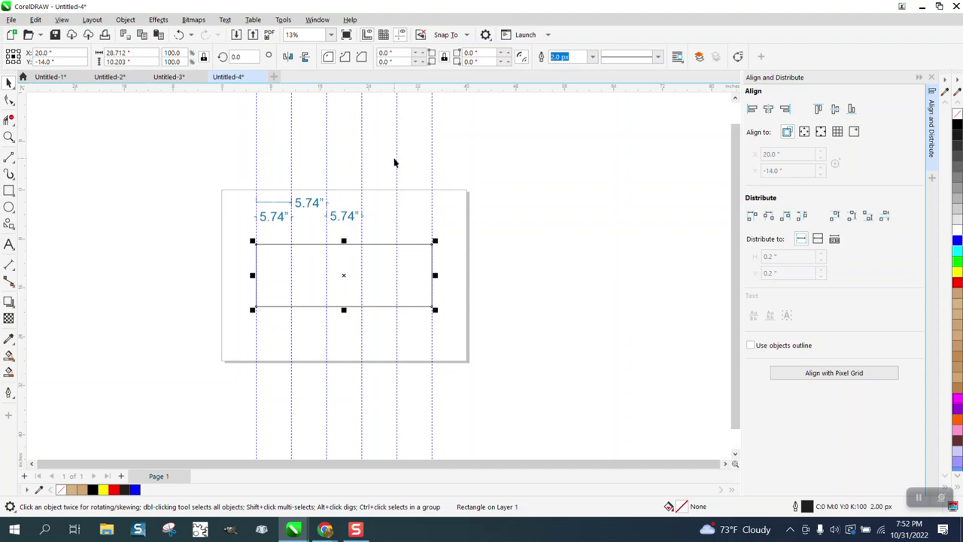
{"action": "scroll", "coordinate": [394, 158], "scroll_direction": "down", "scroll_amount": 1}
{"action": "left_click_drag", "start_coordinate": [262, 168], "coordinate": [430, 218]}
{"action": "key", "text": "Delete"}
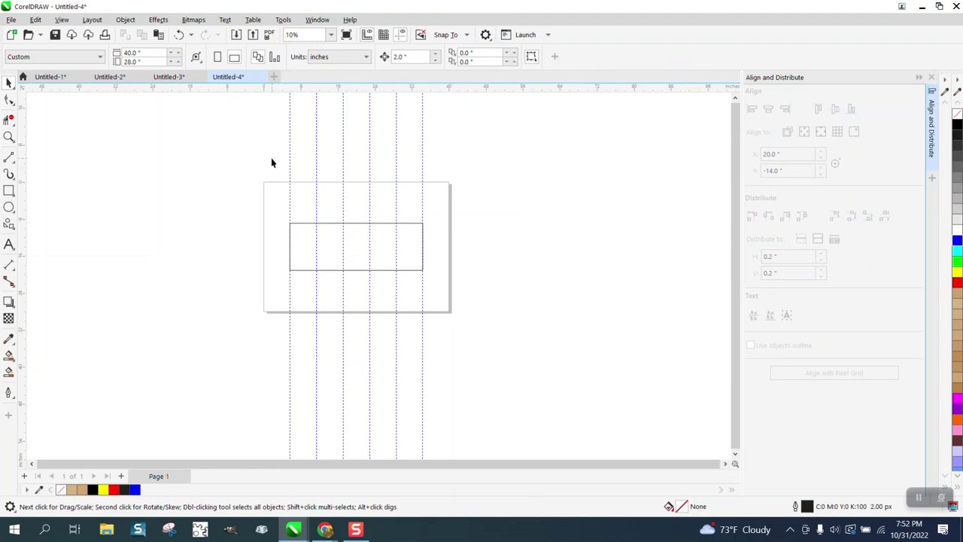
- Hide the guidelines, zoom in, and draw a red vertical line beside the rectangle
{"action": "left_click", "coordinate": [397, 37]}
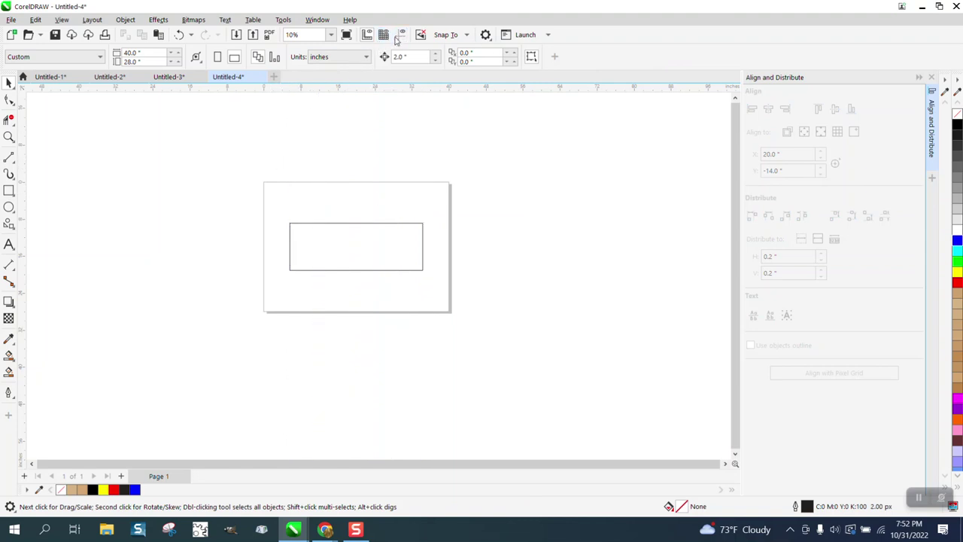
{"action": "left_click", "coordinate": [9, 137]}
{"action": "left_click", "coordinate": [425, 268]}
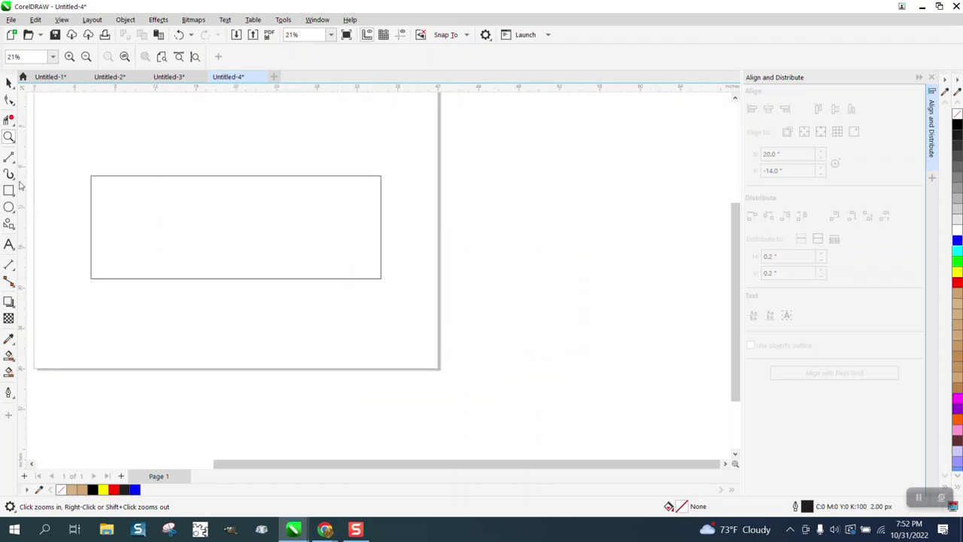
{"action": "left_click", "coordinate": [9, 157]}
{"action": "left_click_drag", "start_coordinate": [81, 137], "coordinate": [81, 303]}
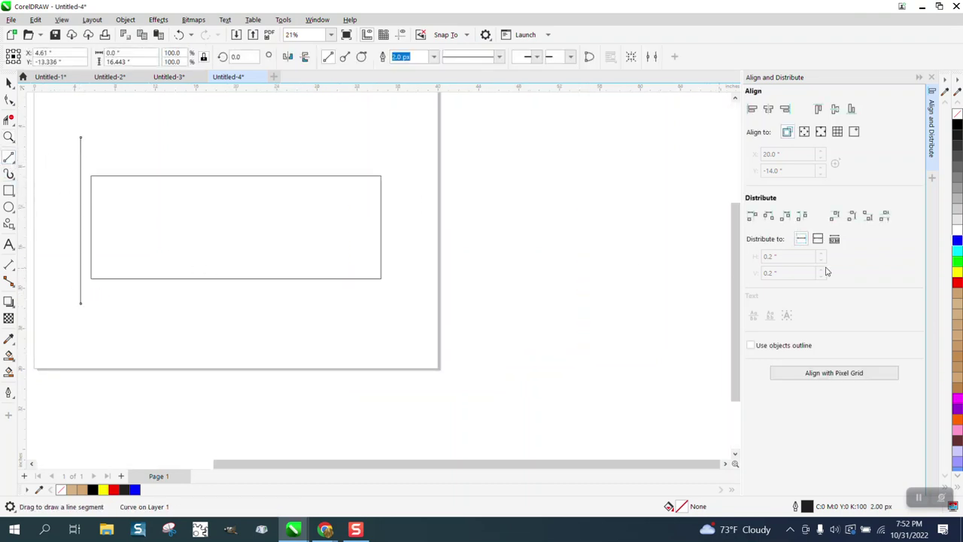
{"action": "right_click", "coordinate": [957, 282]}
- Snap the red line to the left edge, copy it to the right edge, and duplicate it 2 inches over
{"action": "left_click", "coordinate": [9, 83]}
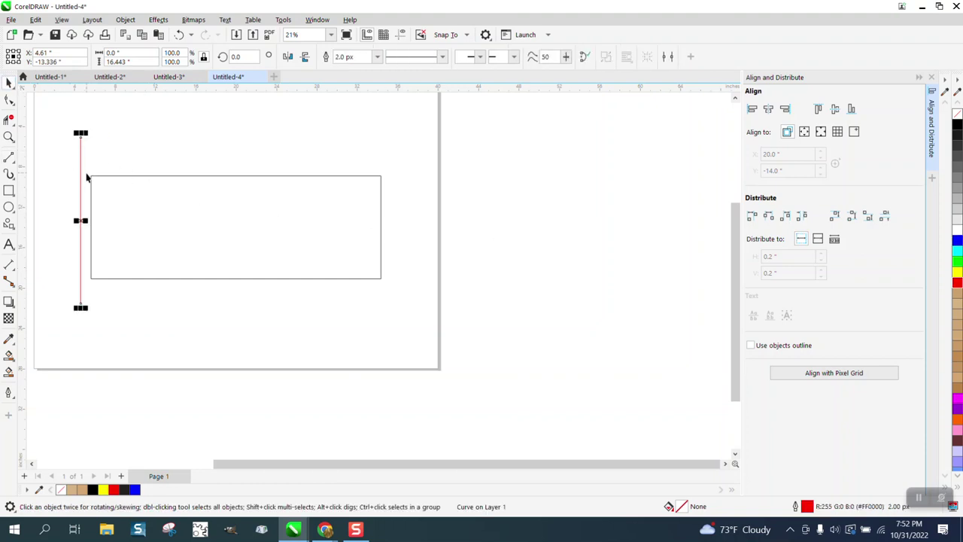
{"action": "left_click_drag", "start_coordinate": [81, 174], "coordinate": [90, 177]}
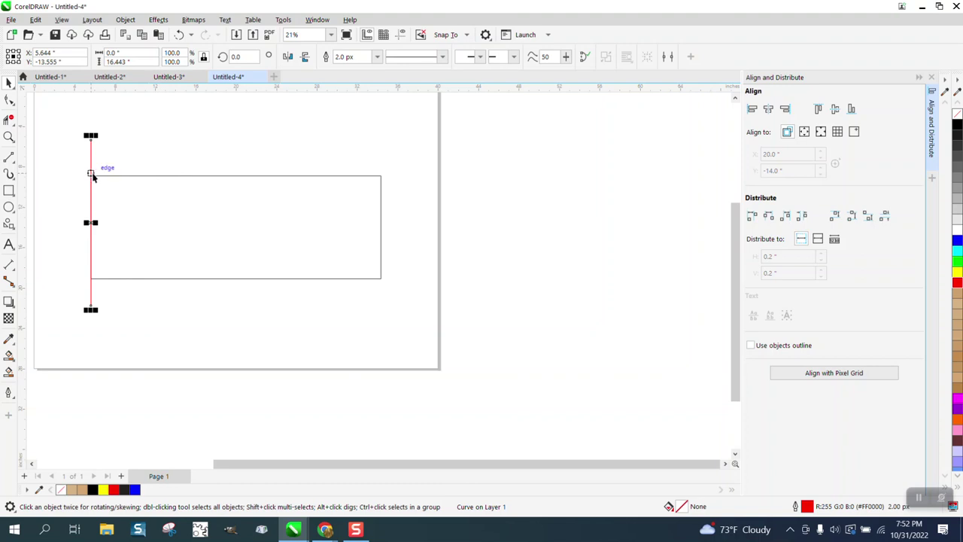
{"action": "left_click_drag", "start_coordinate": [91, 173], "coordinate": [297, 189]}
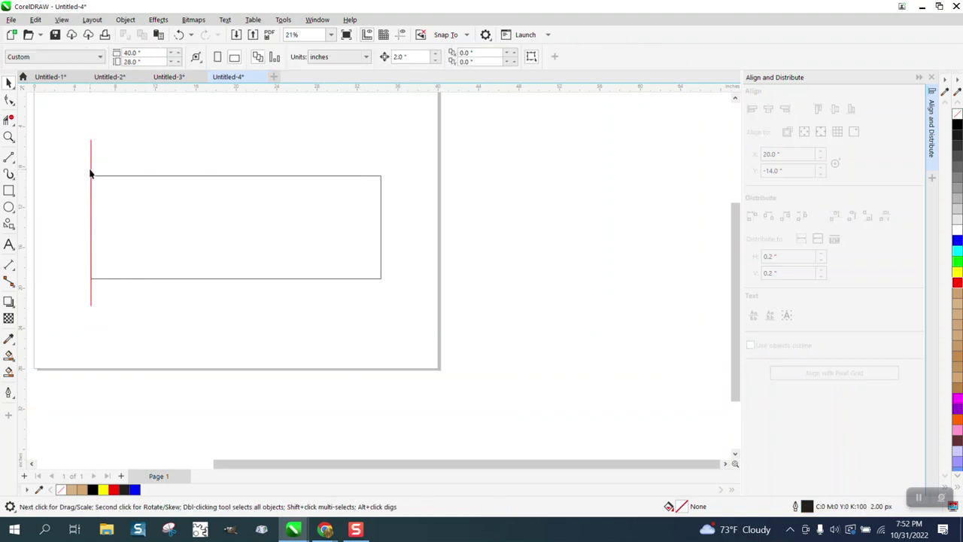
{"action": "left_click_drag", "start_coordinate": [91, 172], "coordinate": [380, 183]}
{"action": "left_click", "coordinate": [369, 91]}
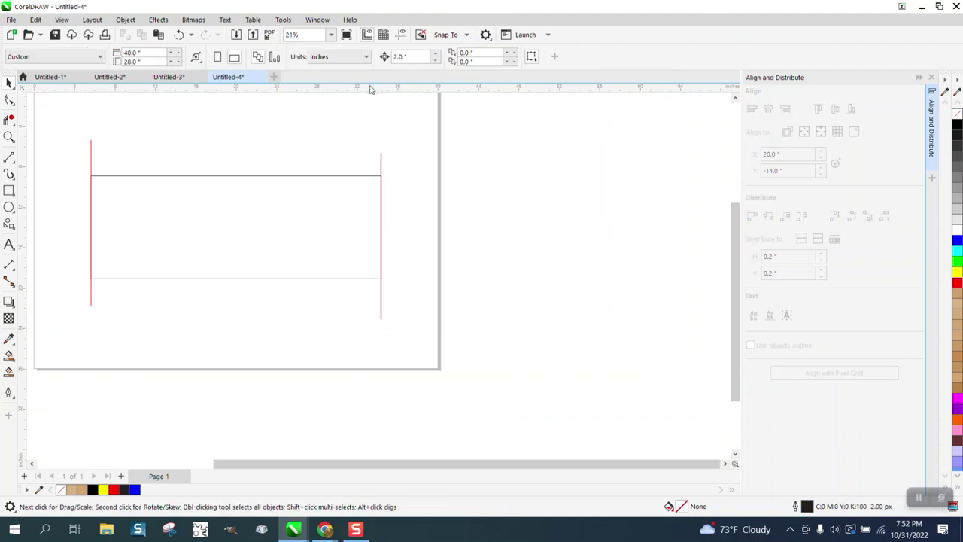
{"action": "left_click", "coordinate": [91, 164]}
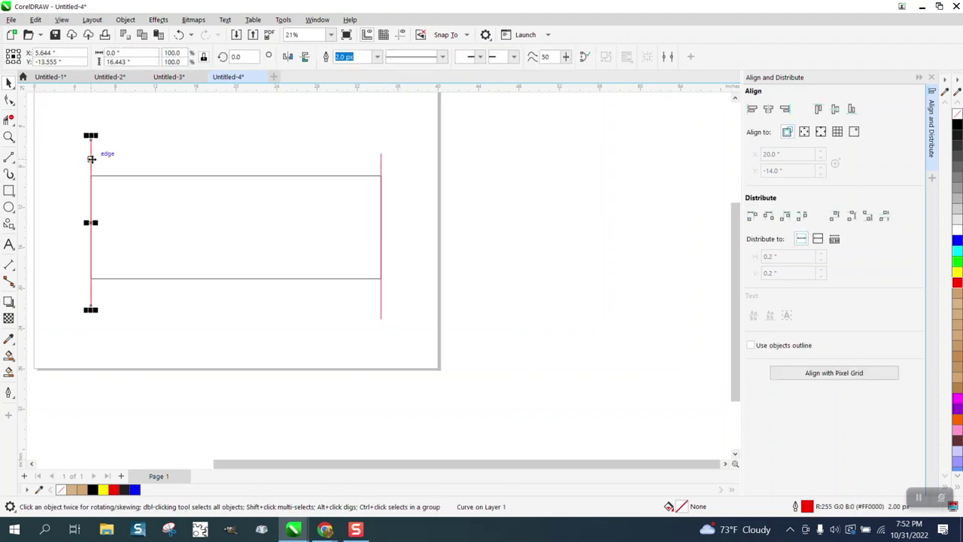
{"action": "key", "text": "ctrl+d"}
{"action": "key", "text": "ctrl+d"}
{"action": "key", "text": "ctrl+d"}
{"action": "key", "text": "ctrl+d"}
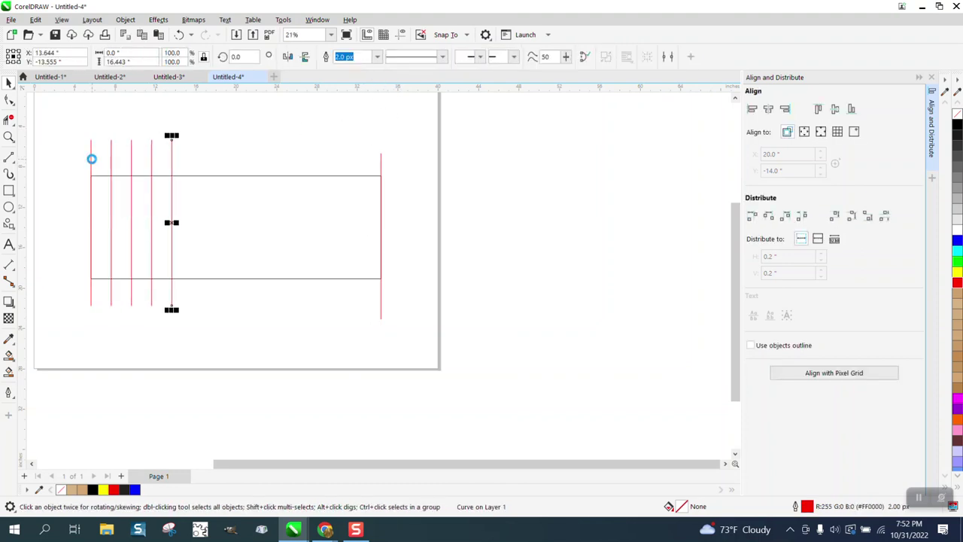
{"action": "left_click", "coordinate": [76, 133]}
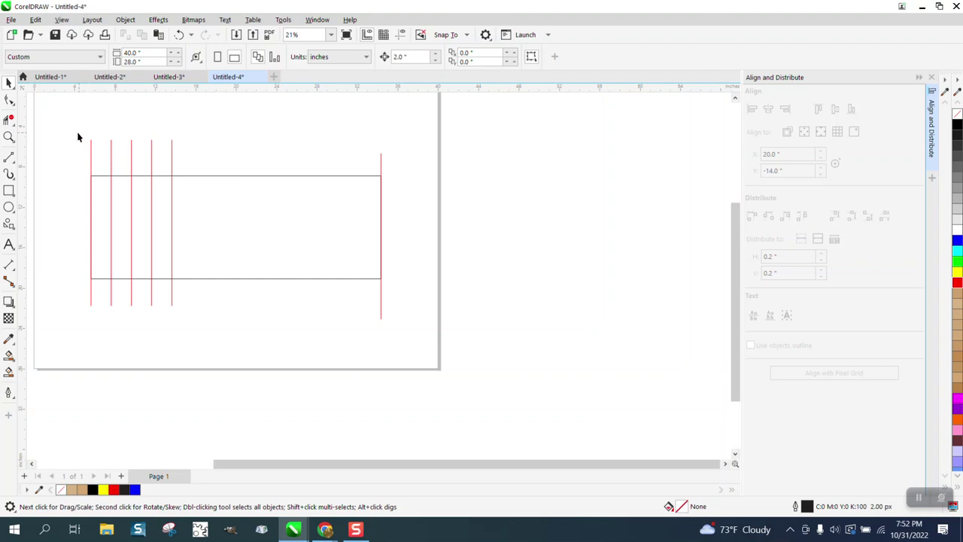
- Distribute the six red lines evenly across the rectangle by their centres
{"action": "left_click_drag", "start_coordinate": [94, 150], "coordinate": [399, 163]}
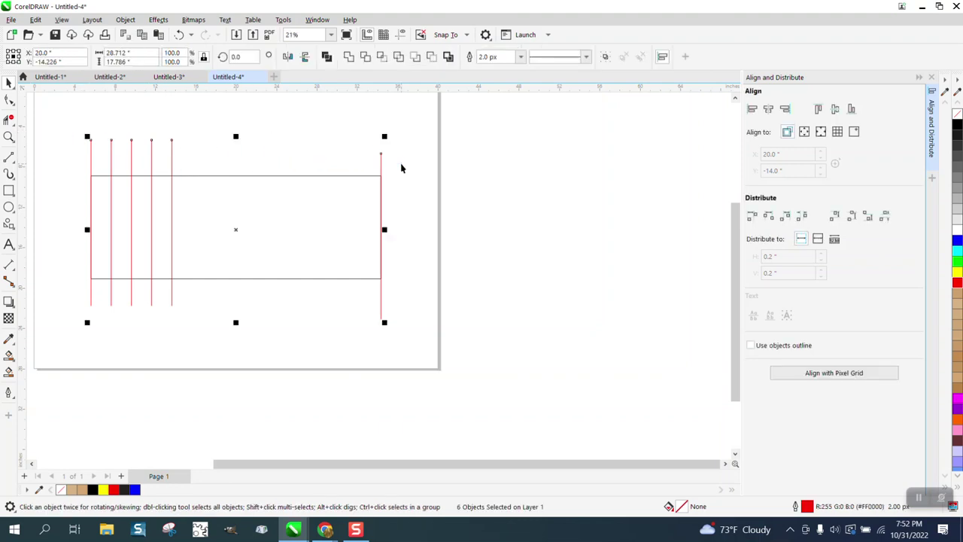
{"action": "left_click", "coordinate": [768, 216]}
{"action": "left_click", "coordinate": [530, 231]}
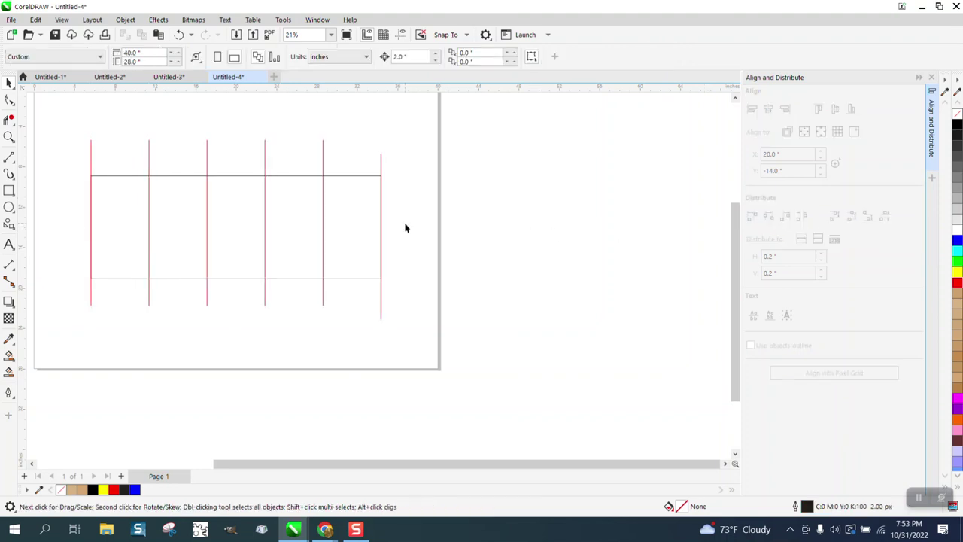
- Trim the red line segments above and below the rectangle with Virtual Segment Delete
{"action": "left_click", "coordinate": [9, 119]}
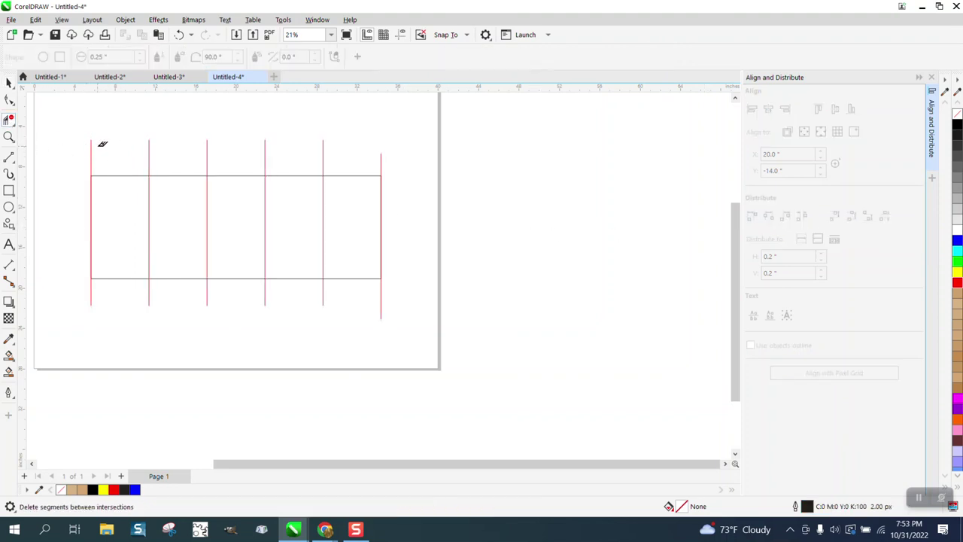
{"action": "left_click_drag", "start_coordinate": [86, 148], "coordinate": [405, 156]}
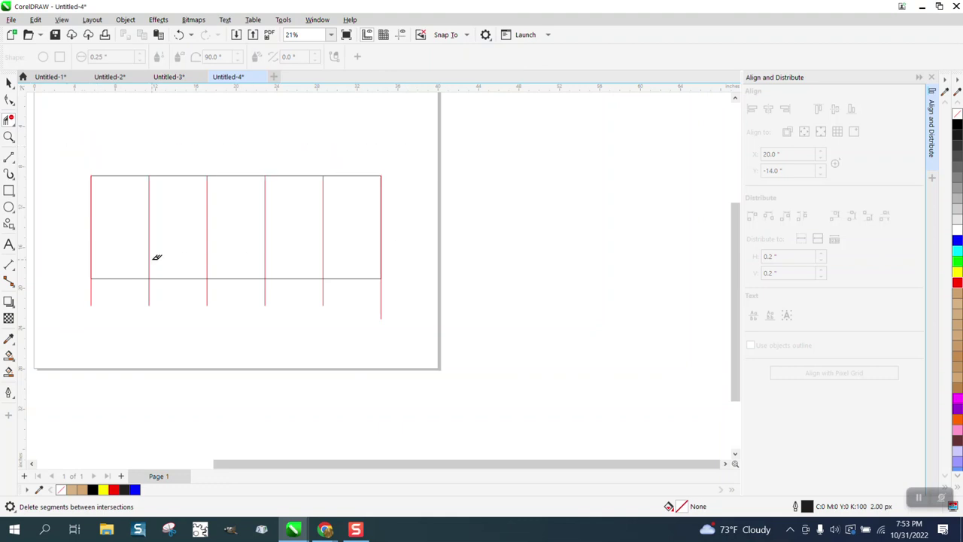
{"action": "left_click_drag", "start_coordinate": [334, 304], "coordinate": [408, 308]}
- Smart-fill the rectangle's second part red, moving the extra red fills off the page
{"action": "left_click", "coordinate": [8, 372]}
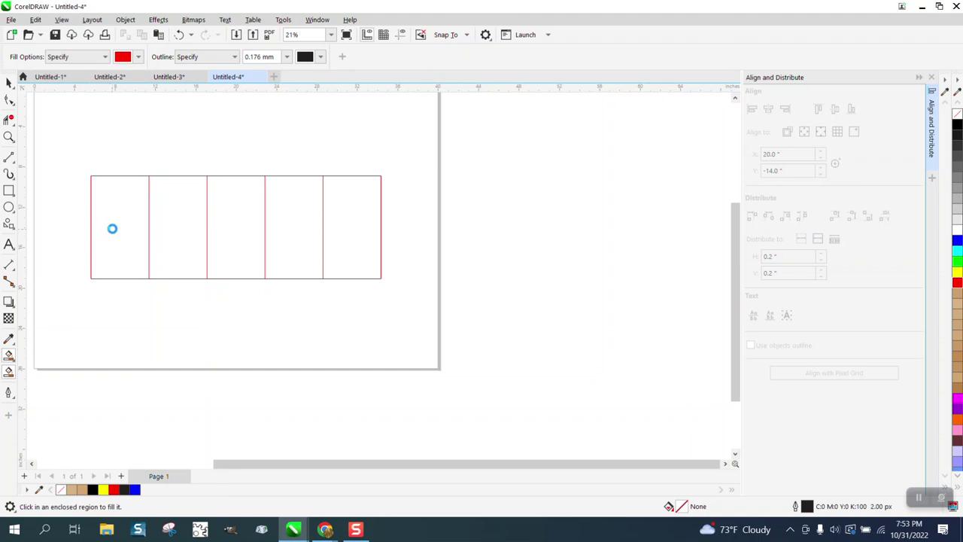
{"action": "left_click", "coordinate": [112, 228]}
{"action": "left_click", "coordinate": [8, 82]}
{"action": "left_click_drag", "start_coordinate": [129, 225], "coordinate": [584, 241]}
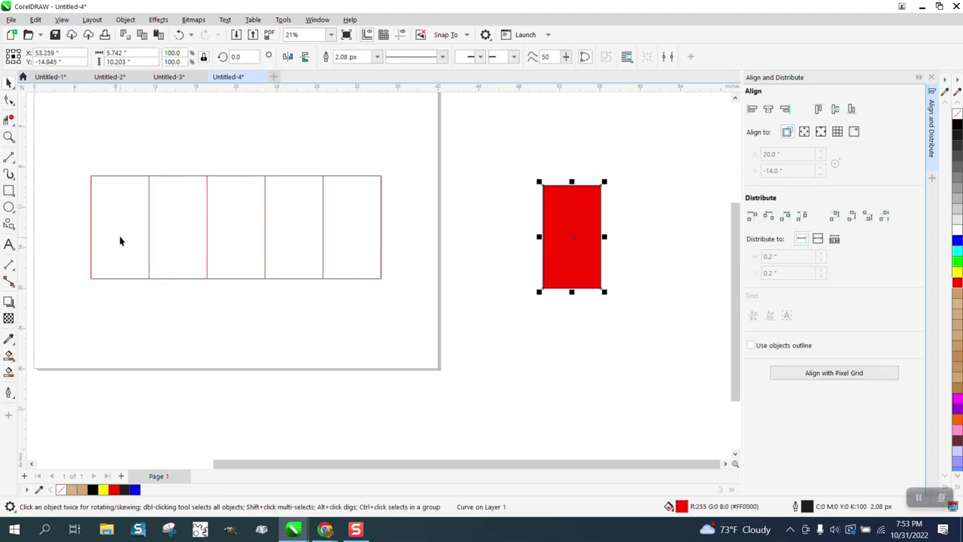
{"action": "left_click", "coordinate": [9, 372]}
{"action": "left_click", "coordinate": [184, 228]}
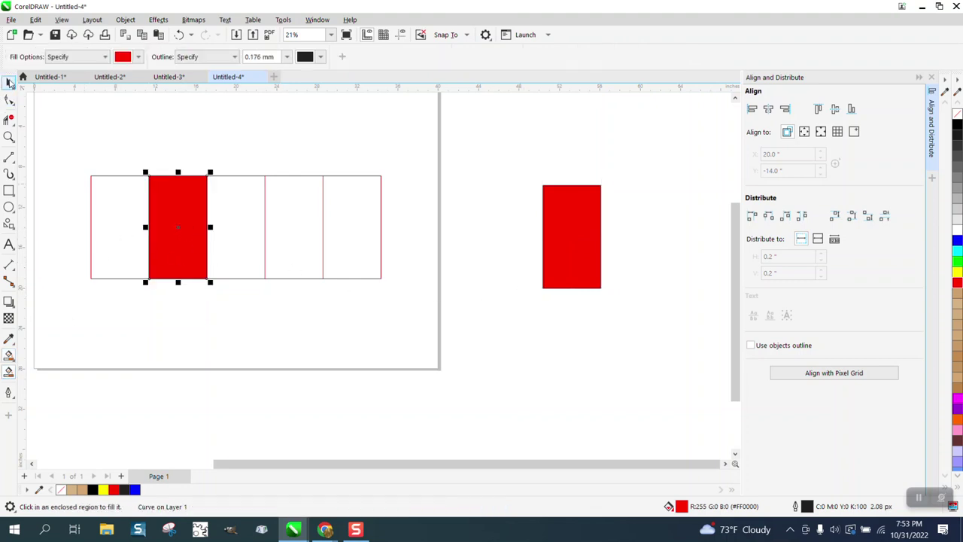
{"action": "left_click", "coordinate": [10, 83]}
{"action": "left_click_drag", "start_coordinate": [189, 221], "coordinate": [510, 227]}
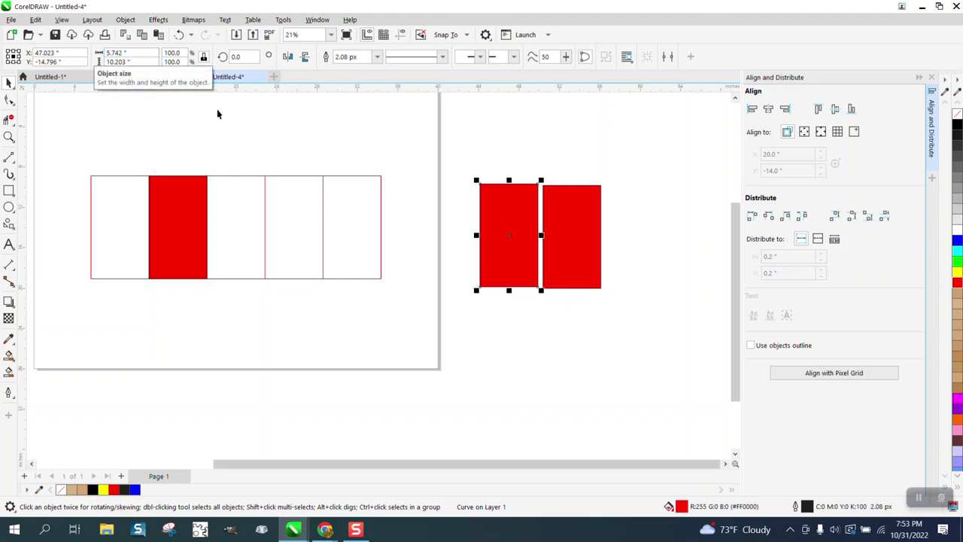
{"action": "left_click", "coordinate": [585, 234]}
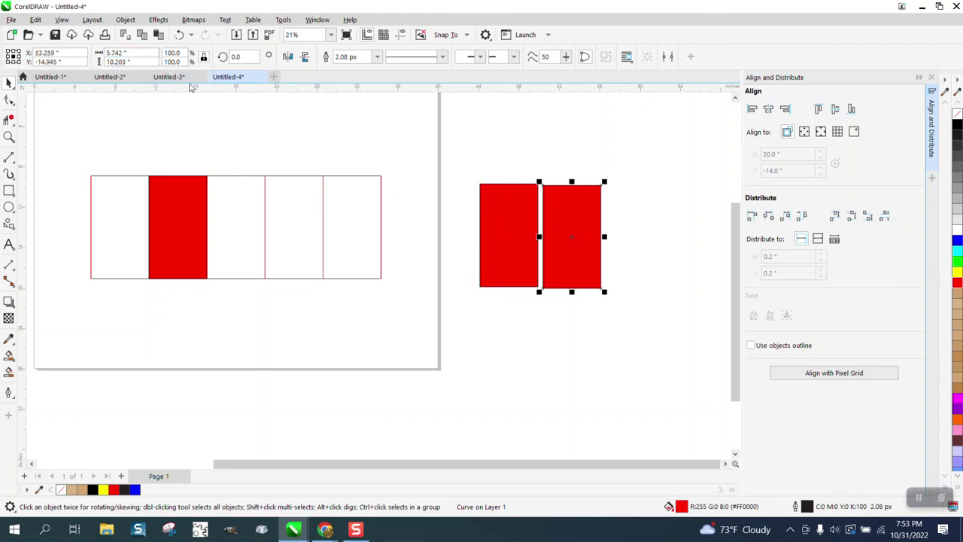
{"action": "left_click", "coordinate": [187, 185]}
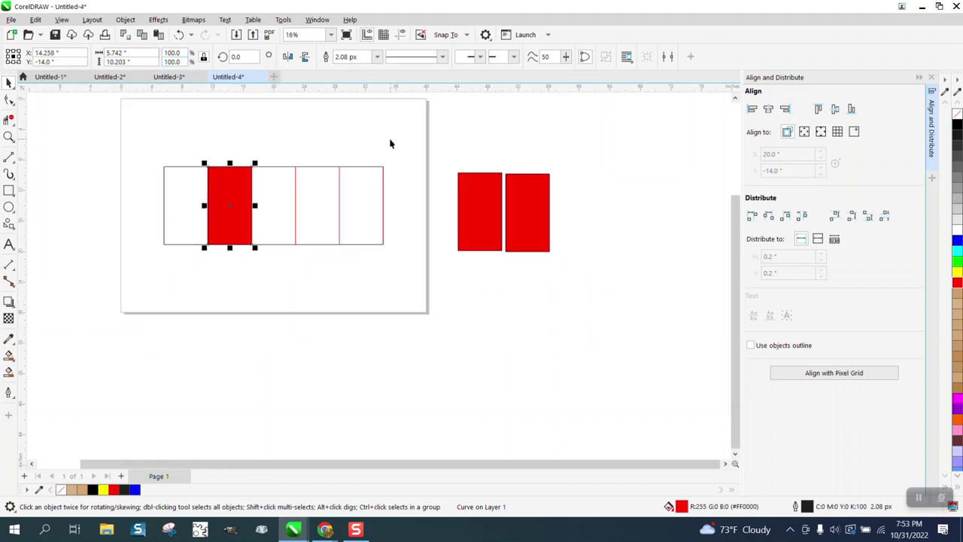
- Close the Align and Distribute docker and zoom in on the divided rectangle
{"action": "left_click", "coordinate": [931, 77]}
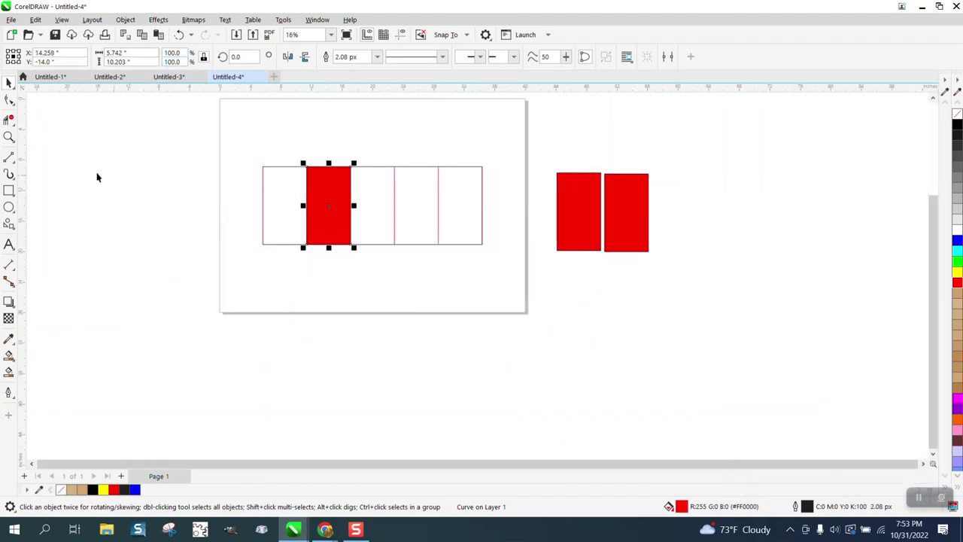
{"action": "left_click", "coordinate": [9, 136]}
{"action": "left_click_drag", "start_coordinate": [259, 145], "coordinate": [516, 270]}
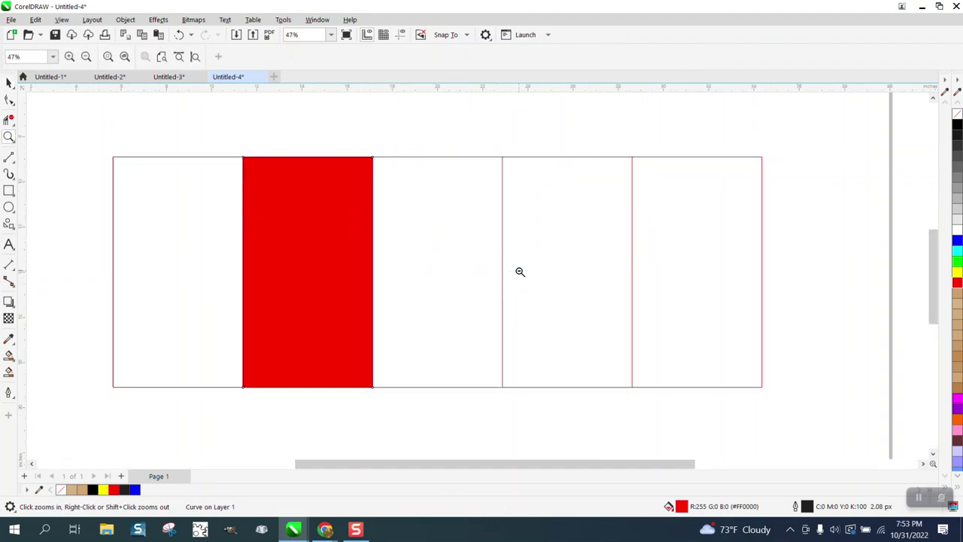